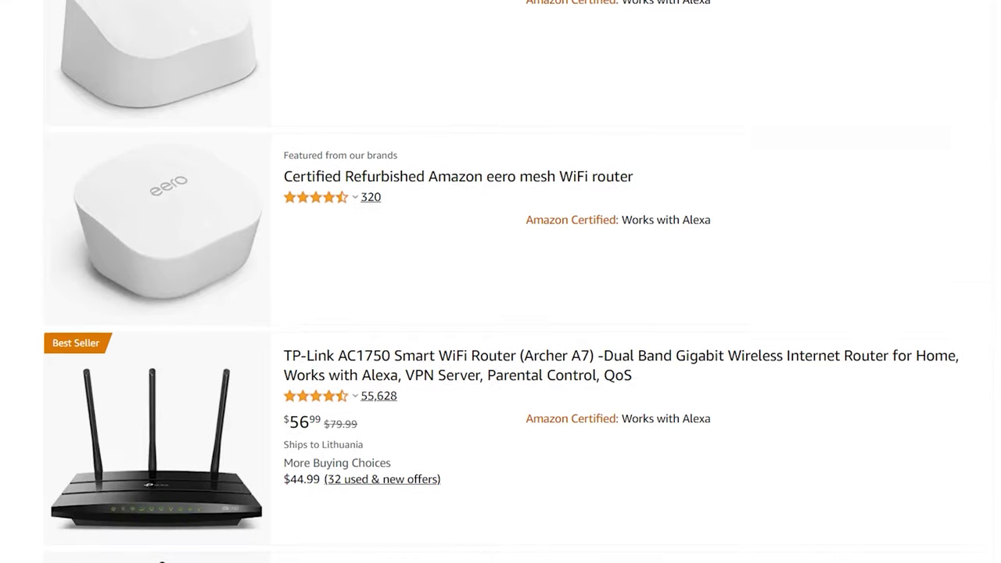
- Scroll through the NETGEAR Nighthawk AC1900 product page ($139.99) to review its specifications
scroll(501, 281, "down", 5)
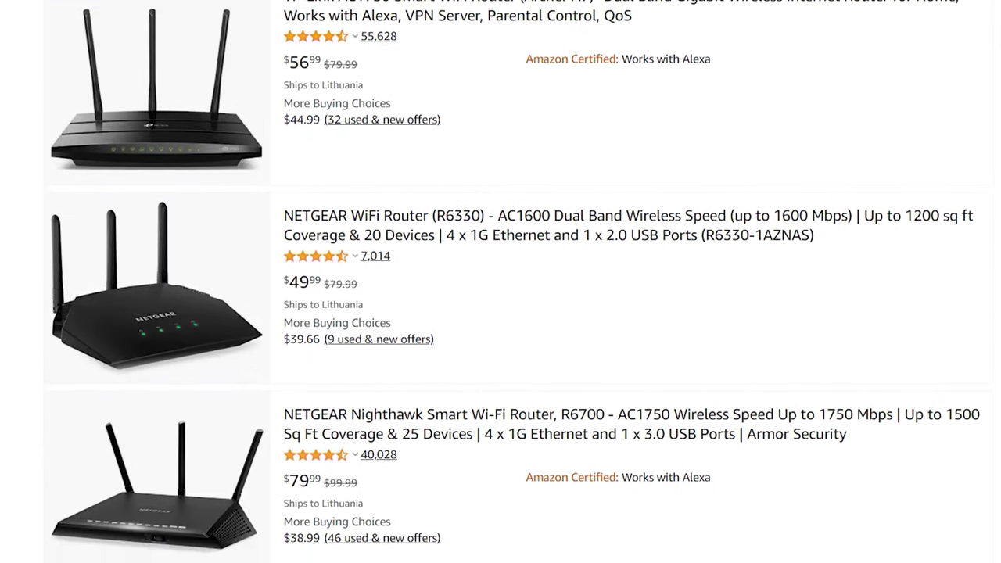
scroll(500, 281, "down", 7)
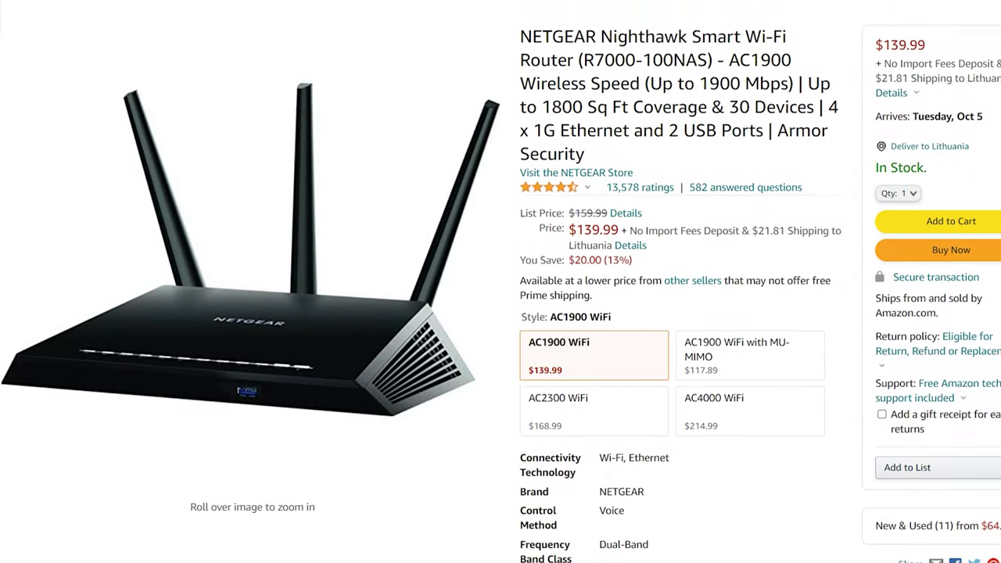
scroll(680, 297, "down", 5)
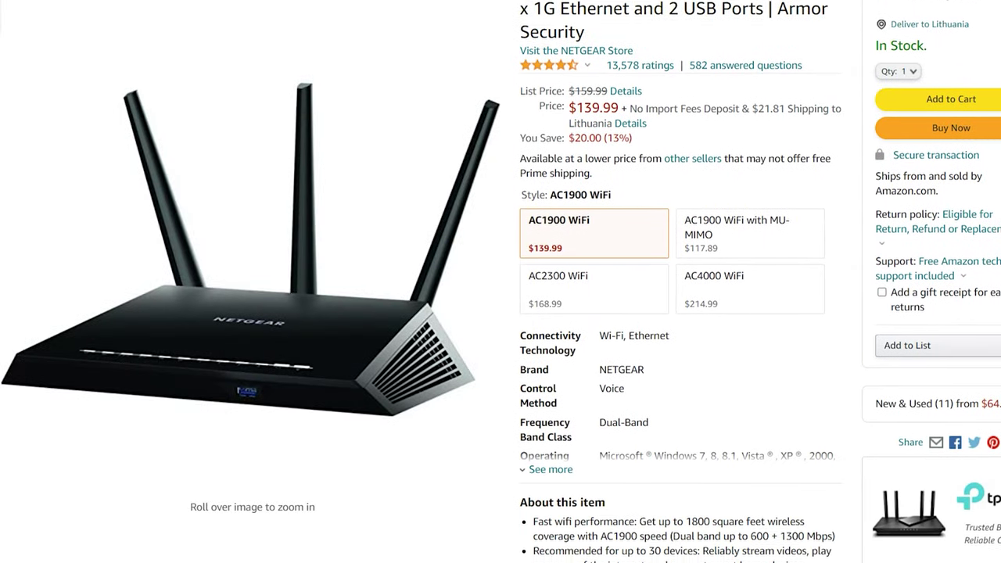
scroll(681, 297, "down", 3)
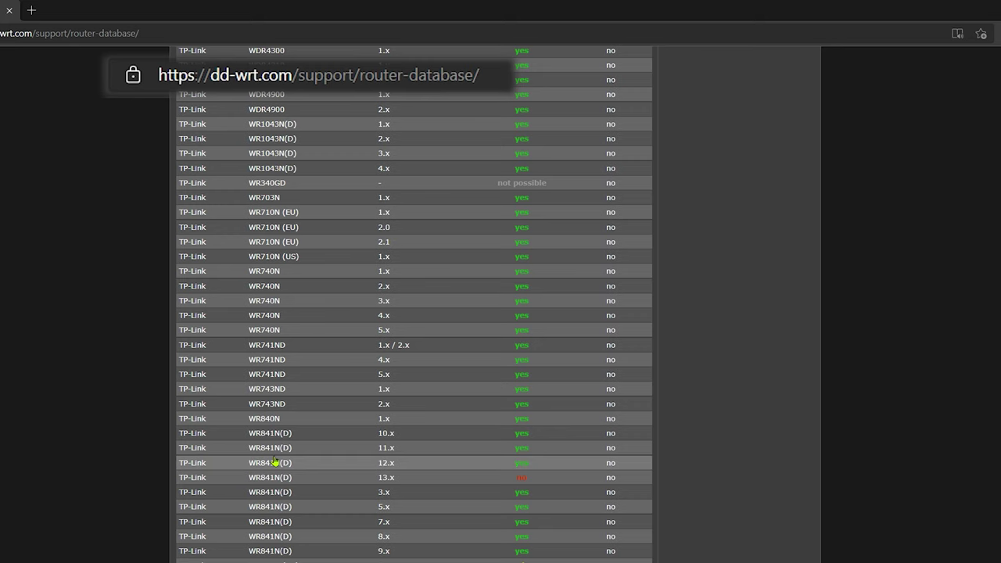
- Open the WR841N(D) 11.x row in the DD-WRT Router Database, then its Installation instructions wiki page
left_click(275, 451)
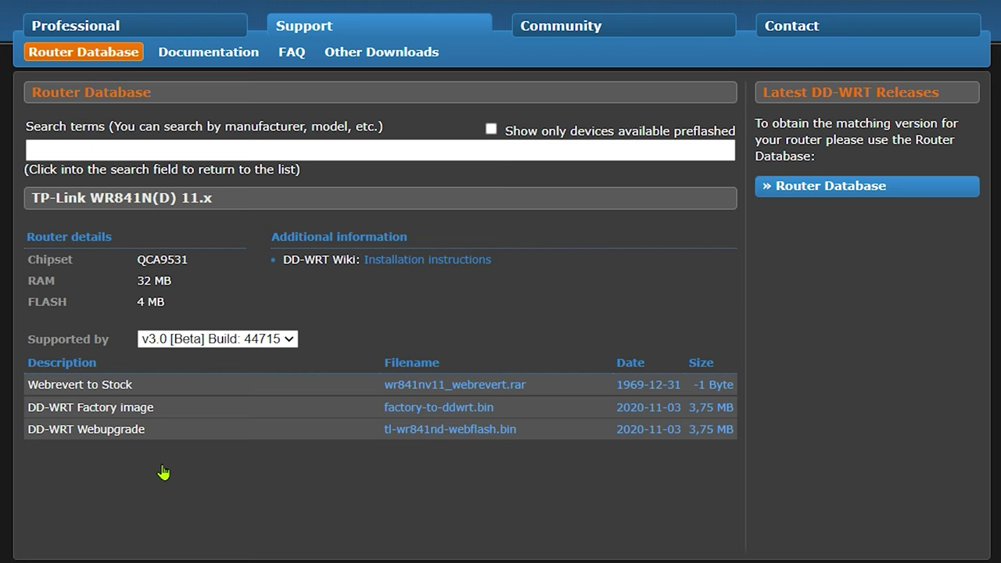
left_click(430, 261)
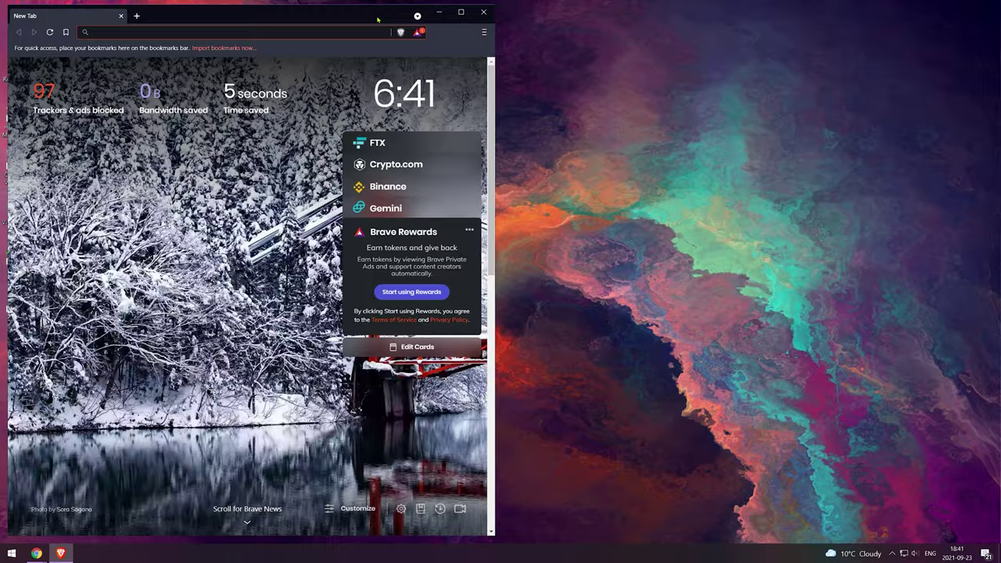
- Launch Brave in a new private window and go to 192.168.1.1
left_click(459, 9)
left_click(989, 23)
left_click(902, 60)
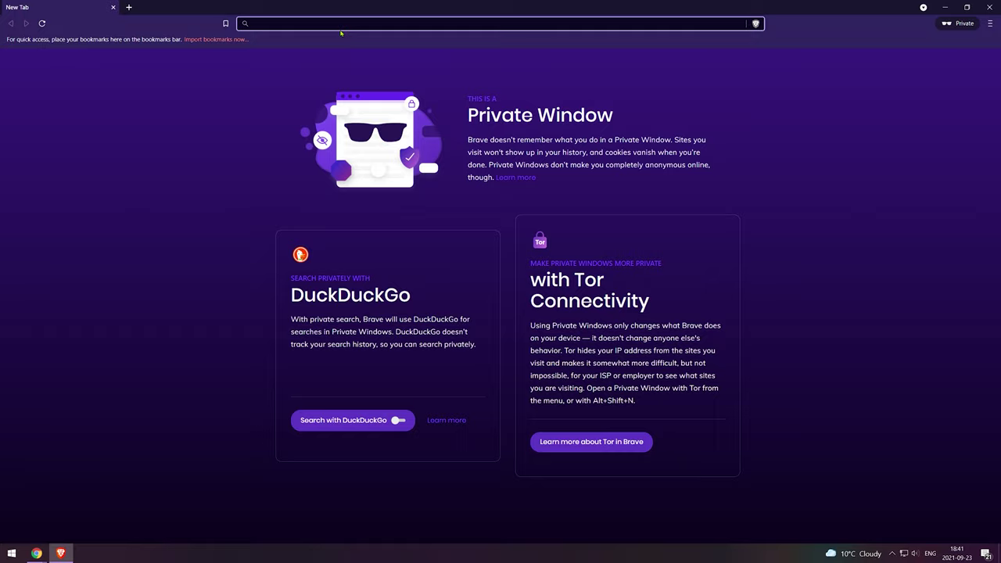
type("192.168.1.1/Status_Router.asp")
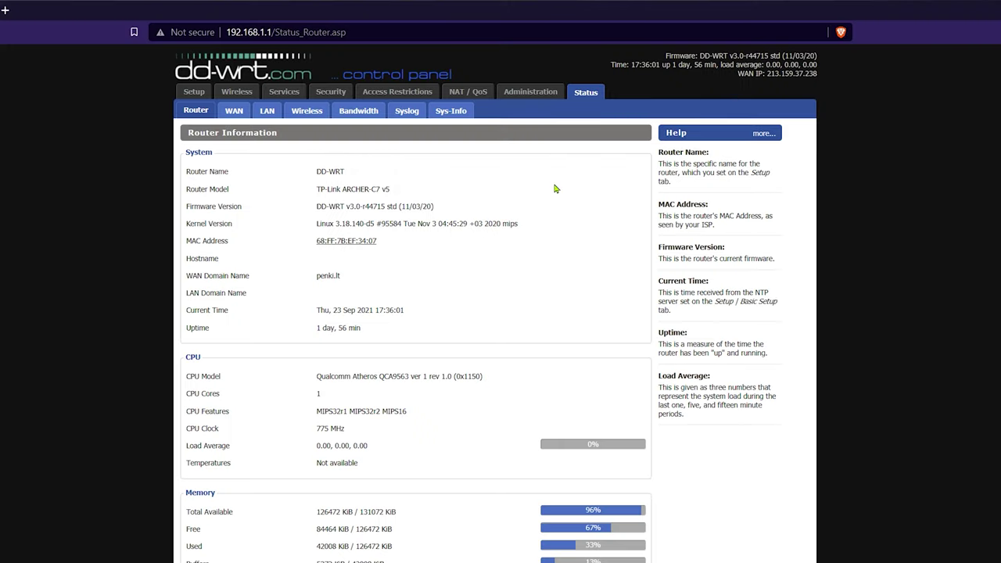
- In Basic Setup, enter Static DNS 1 as 162.252.172.57 and Static DNS 2 as 149.154.159.92
left_click(202, 95)
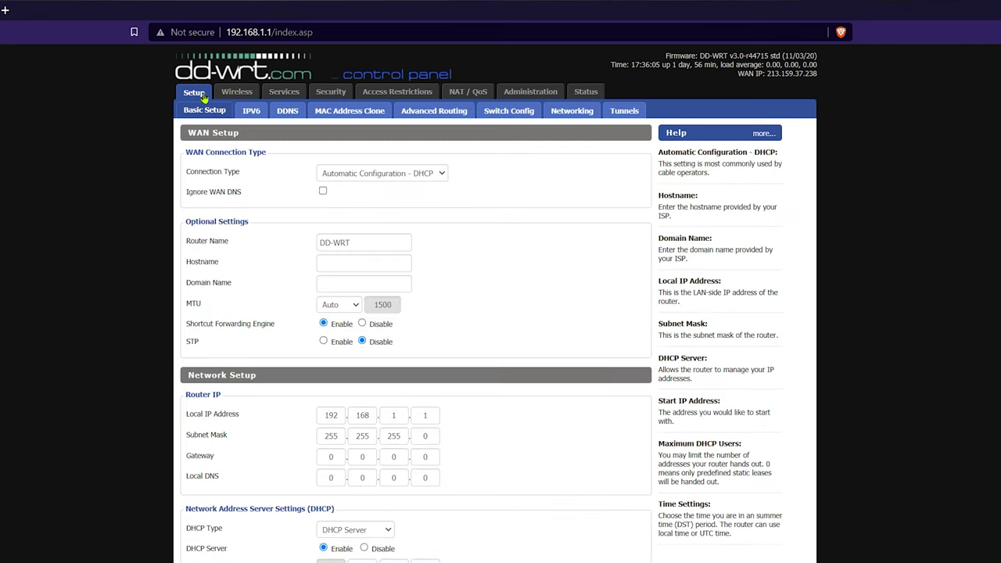
scroll(177, 114, "down", 2)
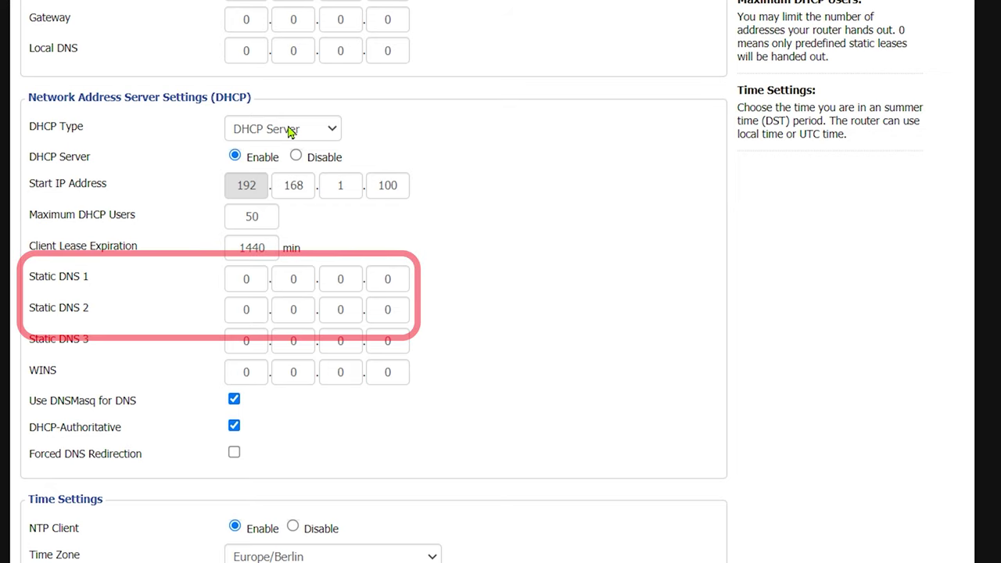
left_click(264, 290)
type("162.252.")
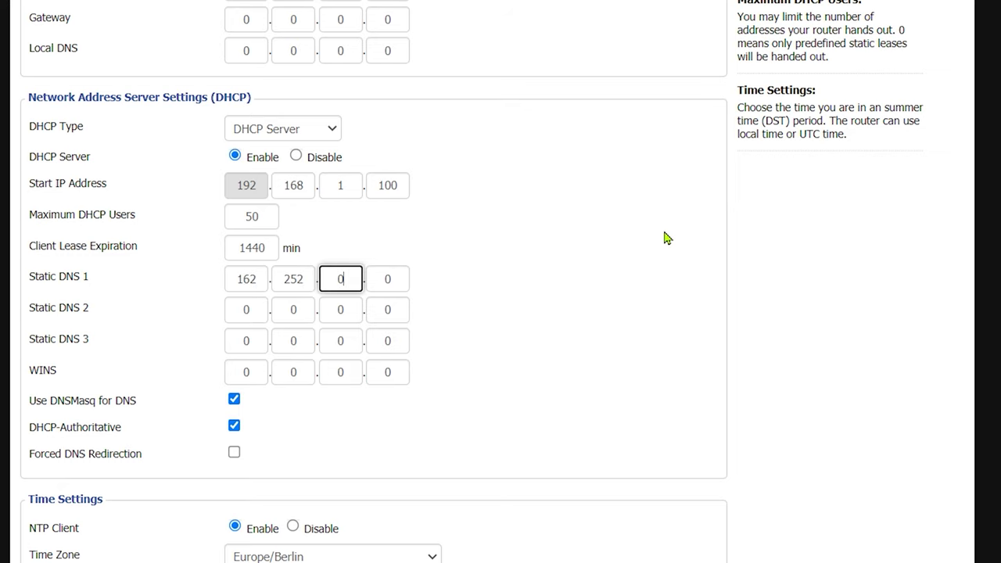
type("172.")
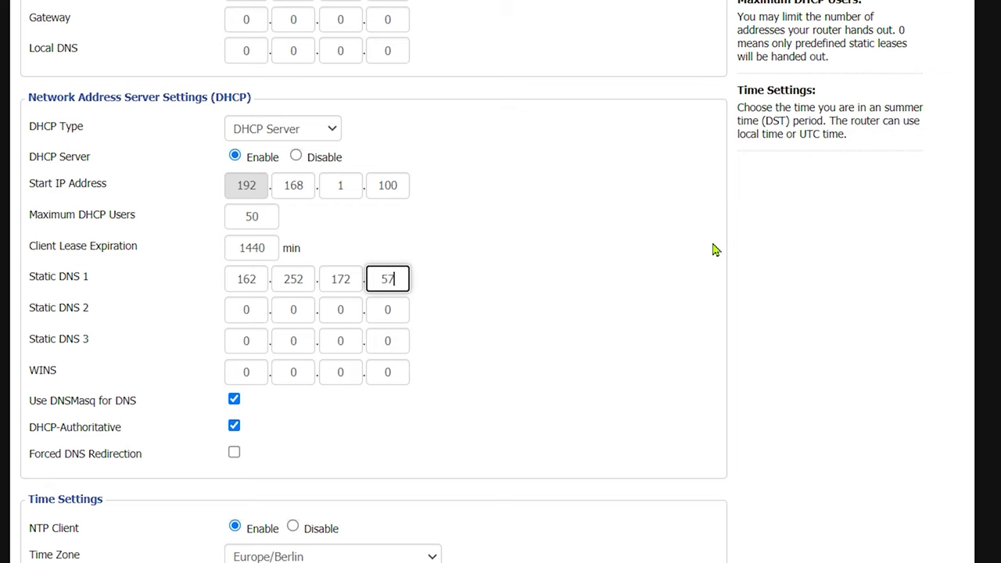
type("57")
key("Tab")
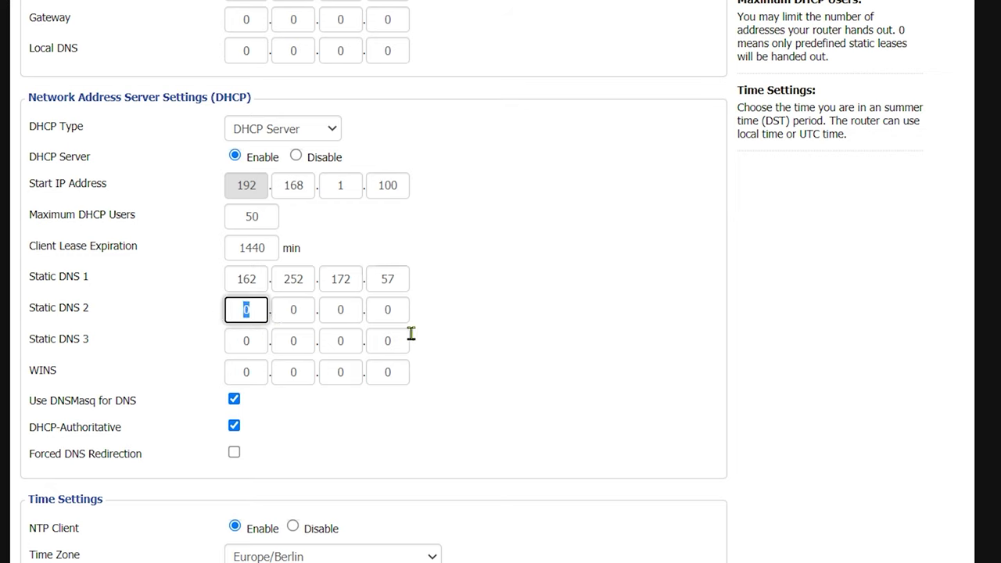
type("154.159.92")
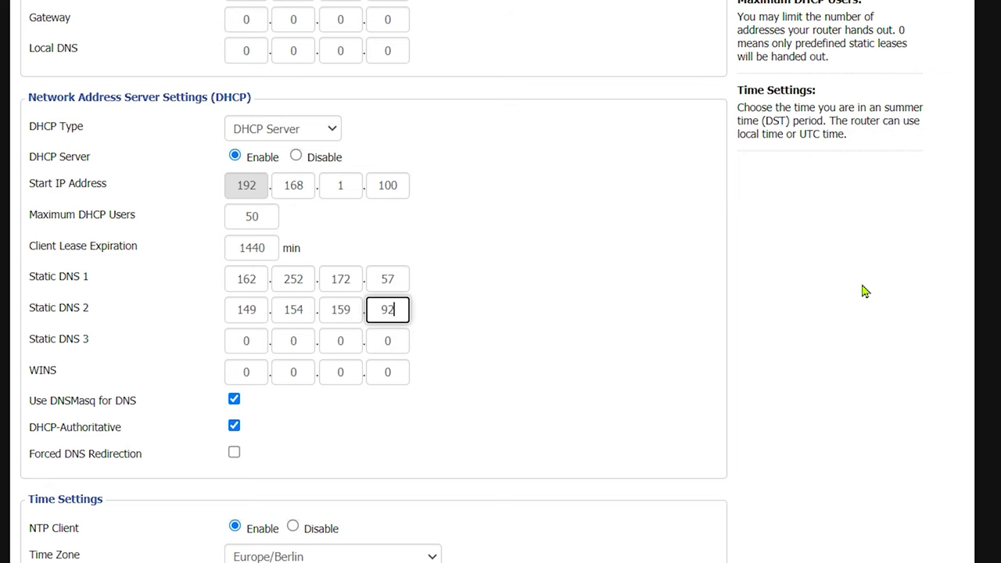
left_click(386, 325)
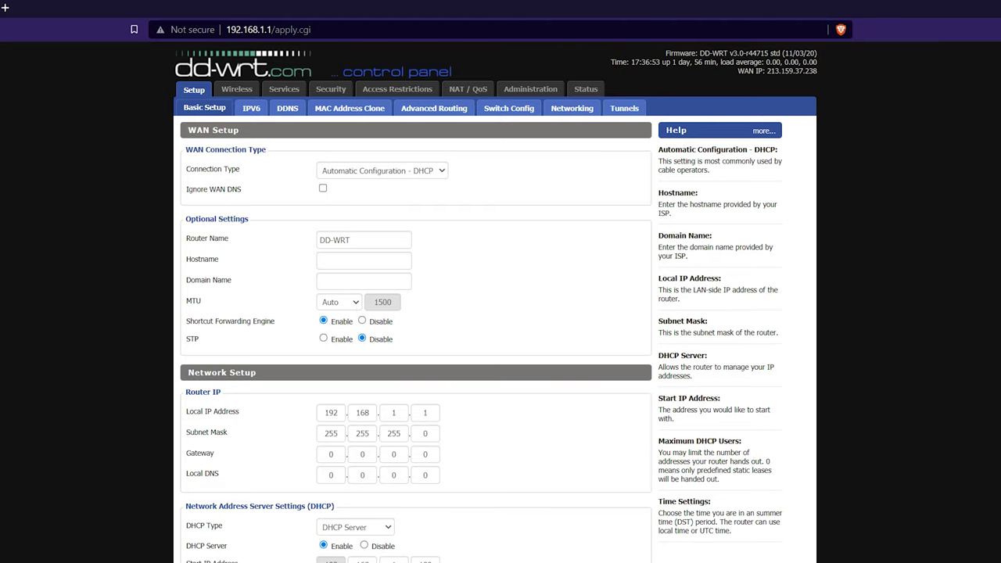
- On the Services > VPN page, set Start OpenVPN Client to Enable
left_click(285, 90)
left_click(360, 109)
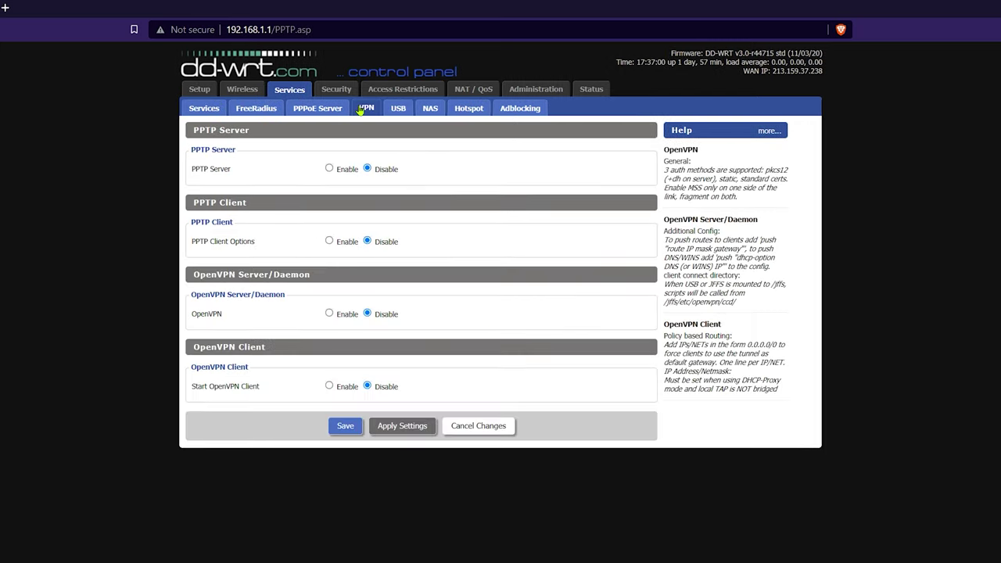
left_click(329, 386)
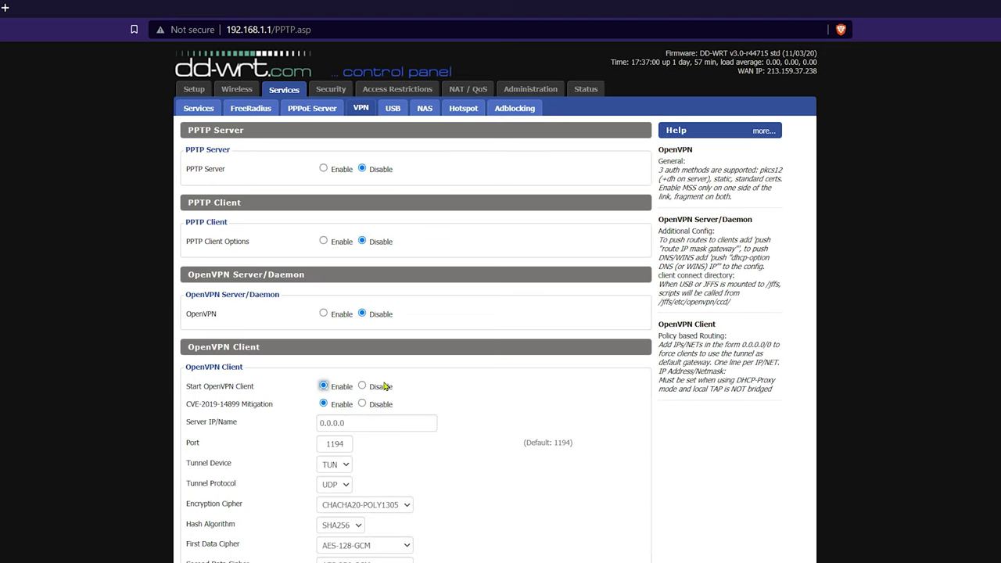
scroll(599, 391, "down", 2)
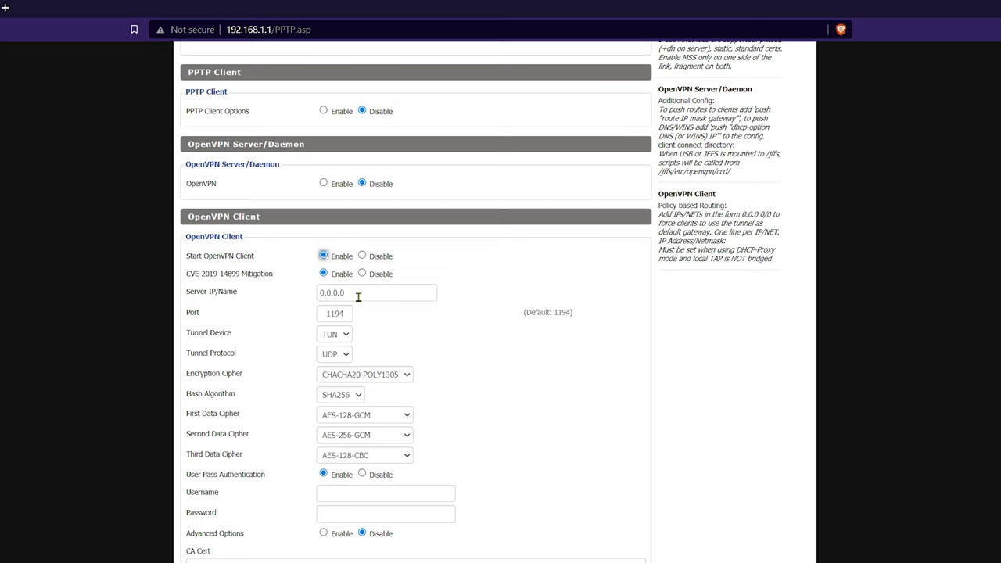
- Load surfshark.com in a new private tab and show its server Locations list
left_click(5, 9)
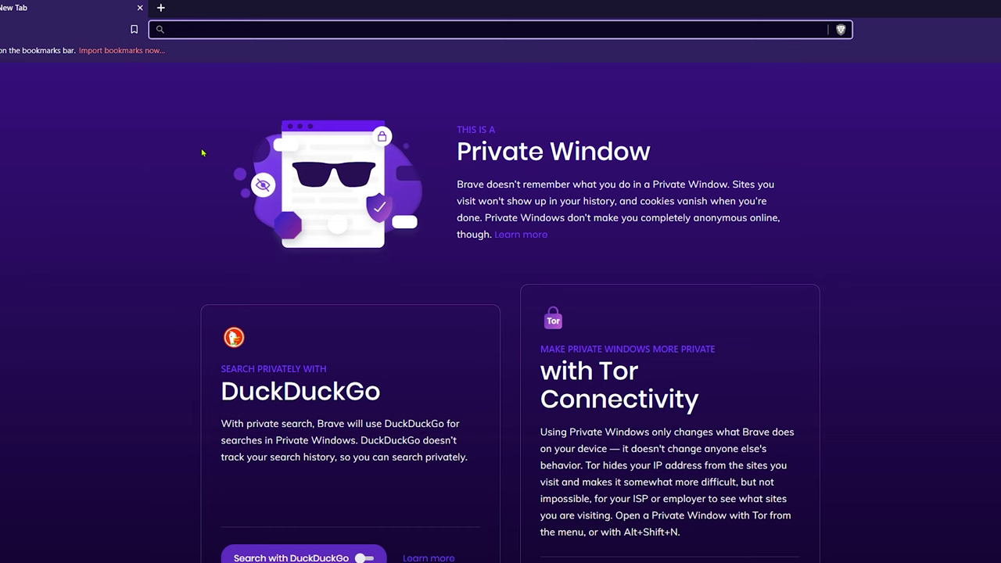
type("surfshark.com")
key("Return")
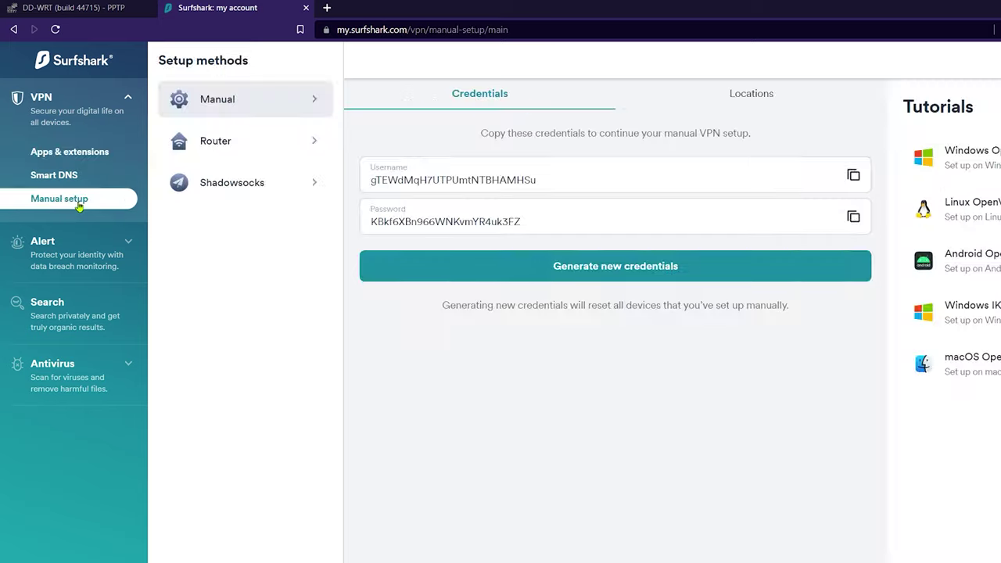
left_click(753, 103)
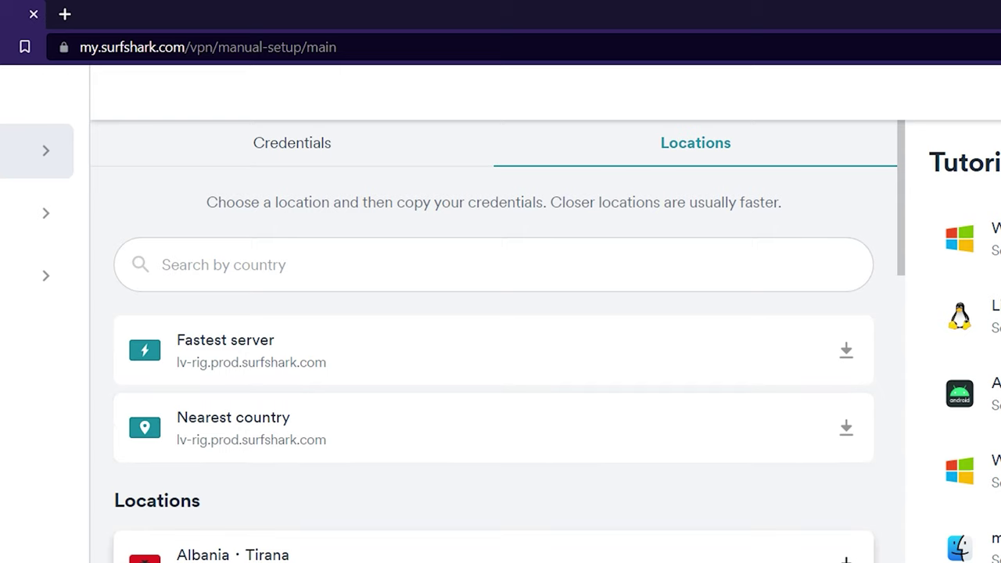
scroll(262, 481, "down", 5)
scroll(494, 342, "up", 5)
- Search locations for 'new york' and copy the hostname us-nyc.prod.surfshark.com
left_click(700, 274)
type("new york")
left_click_drag(344, 299, 179, 306)
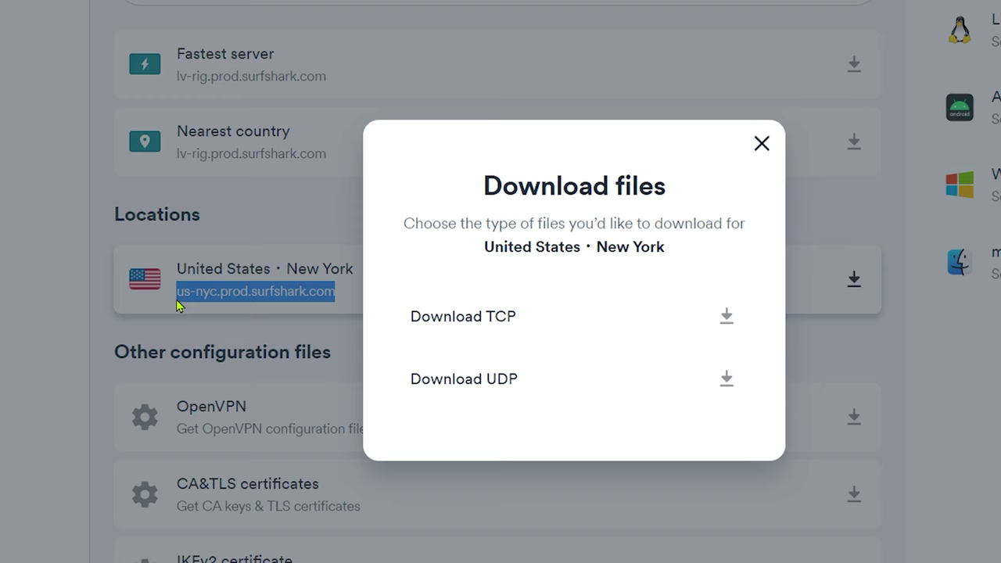
left_click(765, 149)
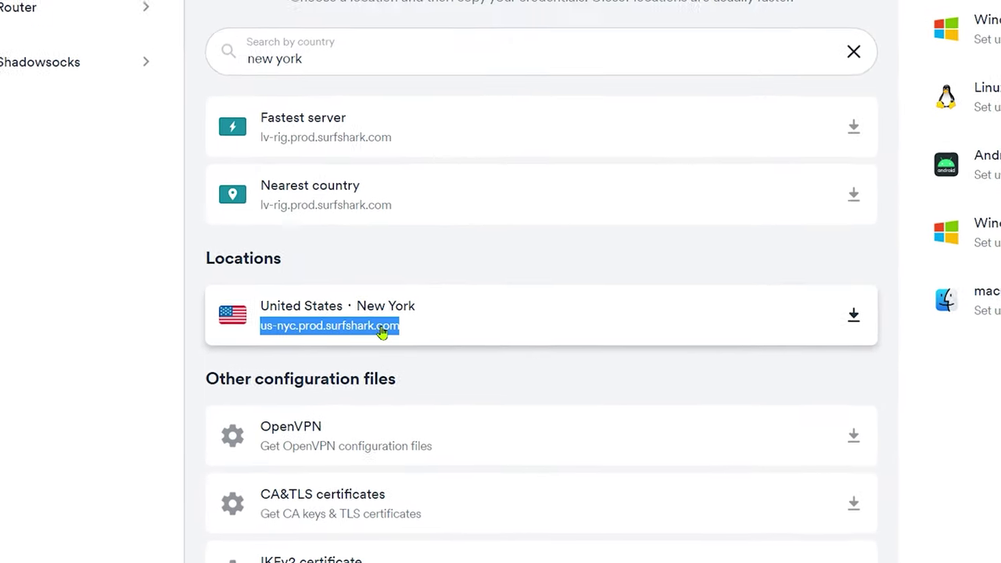
right_click(384, 333)
left_click(409, 341)
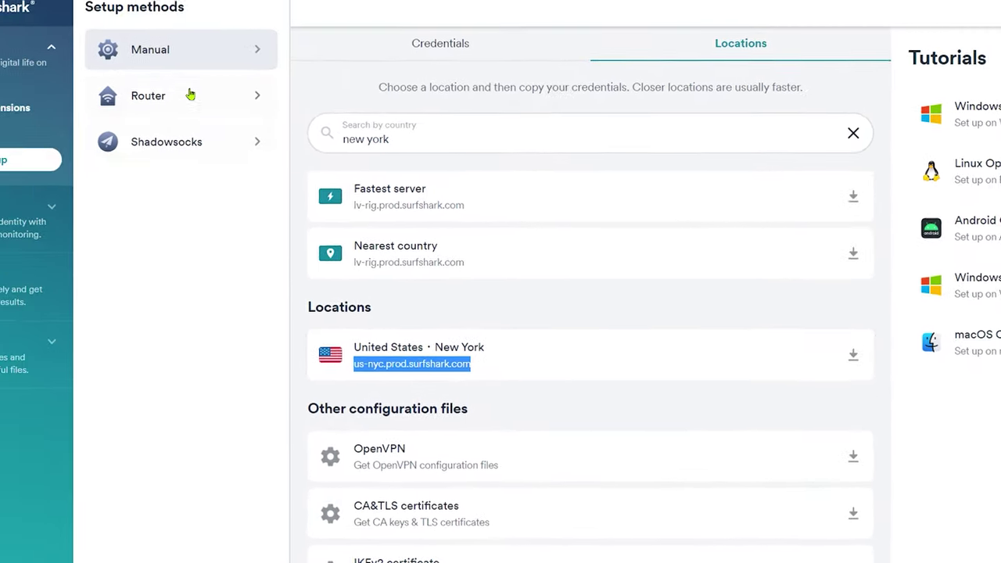
- Replace the Server IP/Name 0.0.0.0 with the pasted us-nyc.prod.surfshark.com address
key("ctrl+Tab")
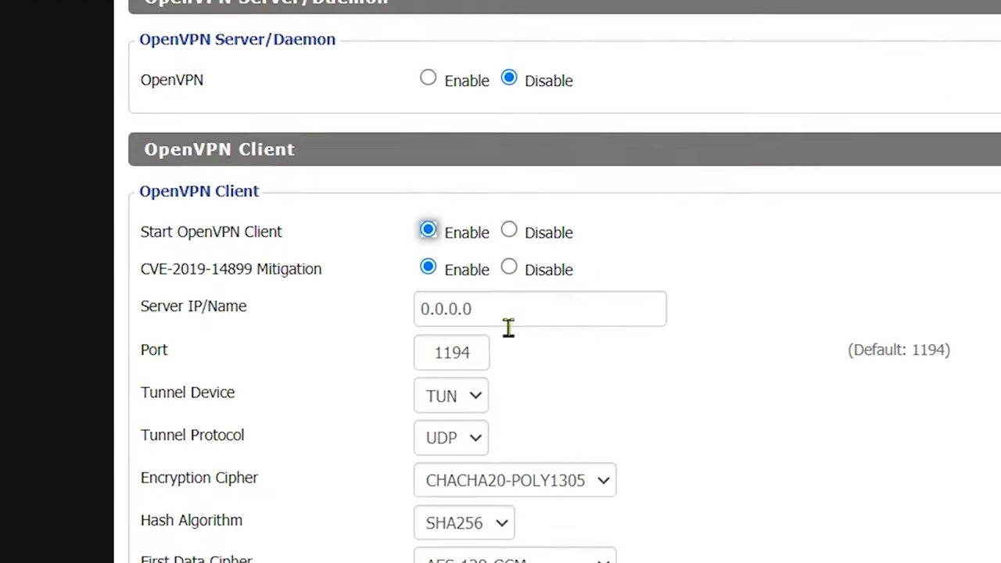
double_click(505, 294)
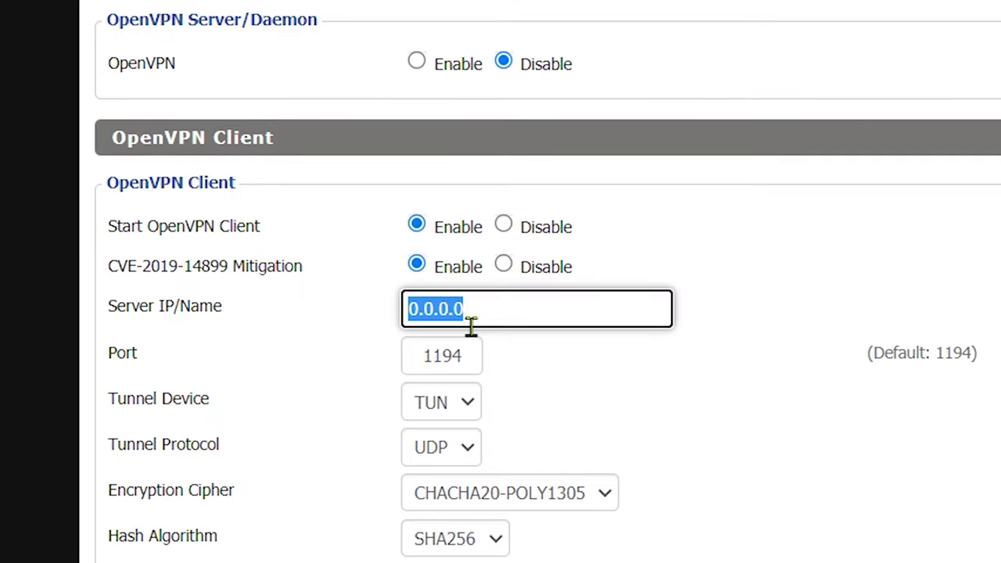
right_click(458, 315)
left_click(492, 454)
left_click(507, 340)
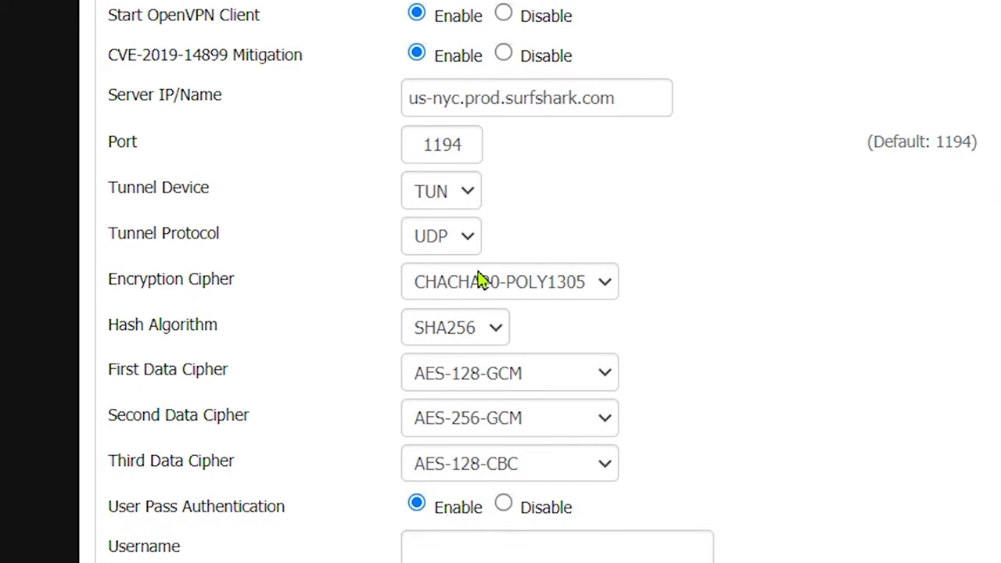
- Set Encryption Cipher to AES-256-GCM and Hash Algorithm to SHA512, keeping user pass authentication enabled
left_click(480, 279)
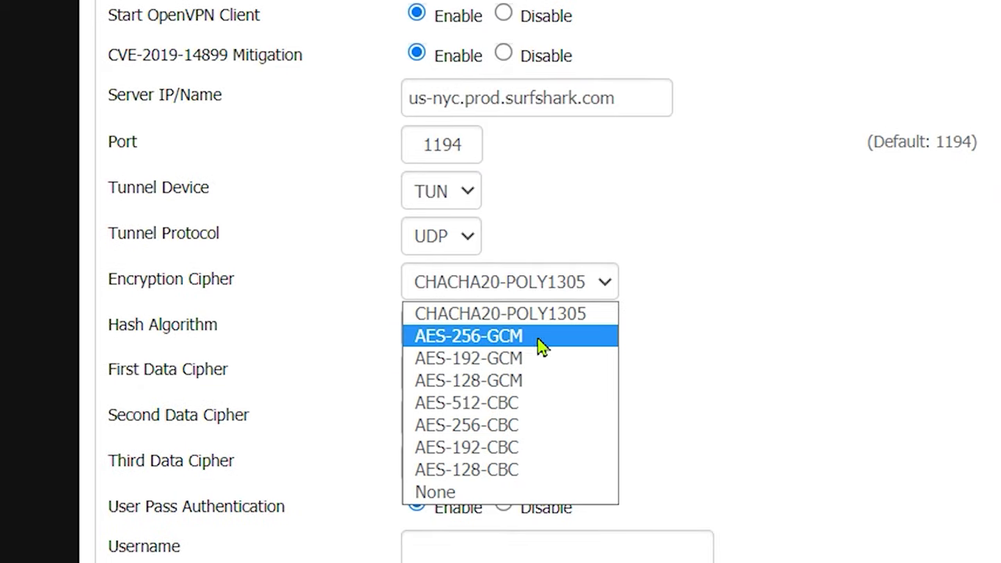
left_click(543, 347)
left_click(493, 336)
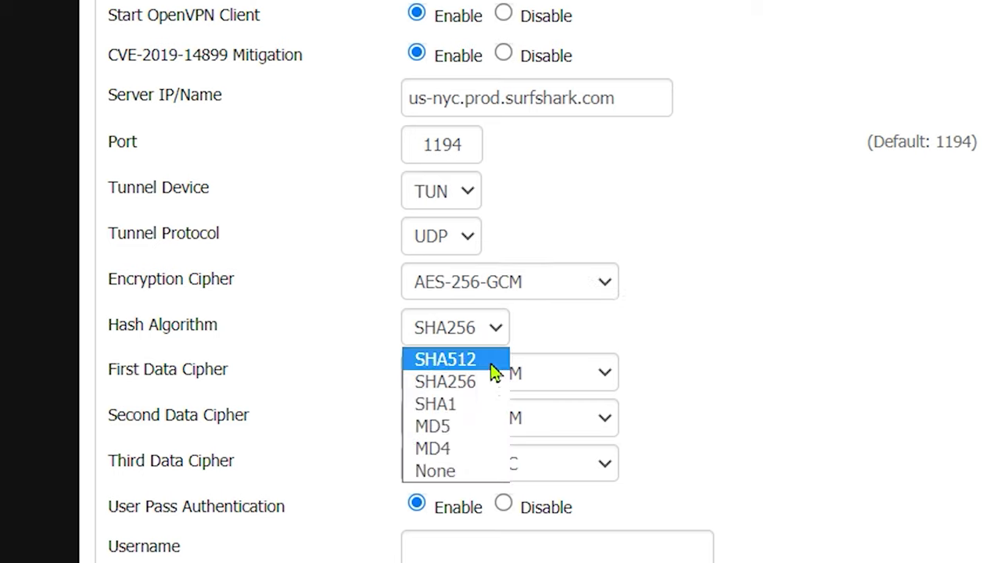
left_click(491, 364)
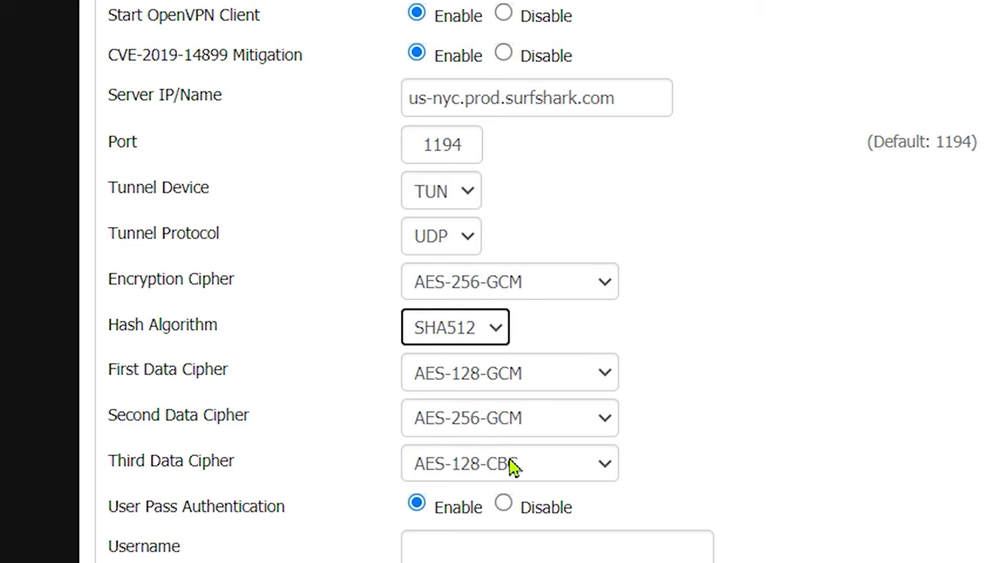
left_click(418, 507)
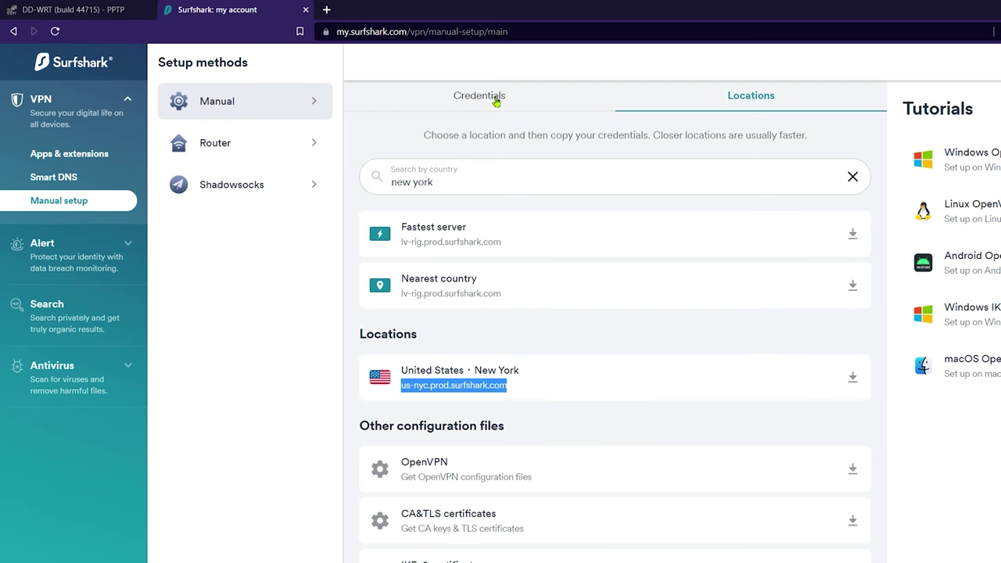
- Copy the service username from Surfshark's Credentials tab into DD-WRT's Username field
left_click(496, 102)
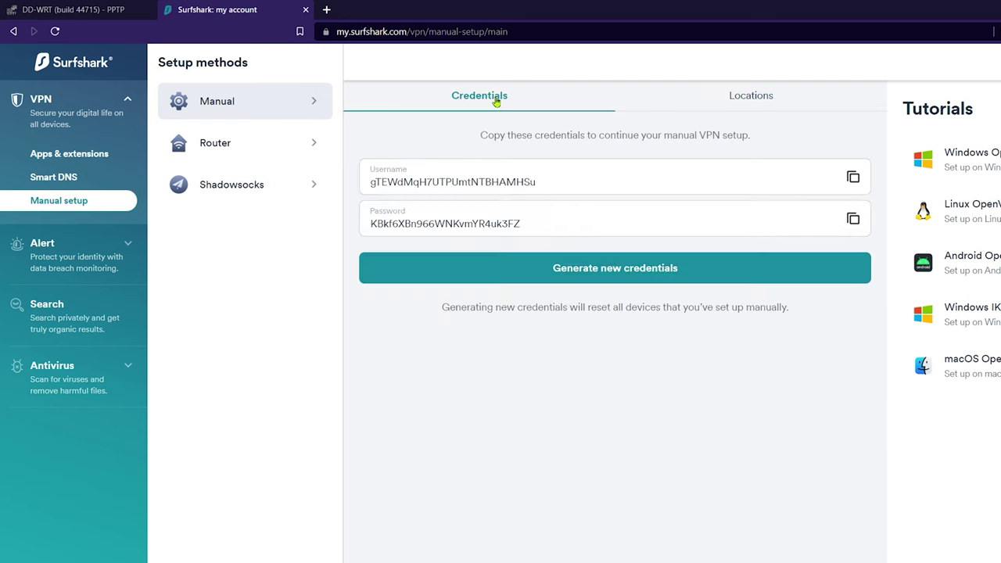
left_click(857, 183)
left_click(115, 10)
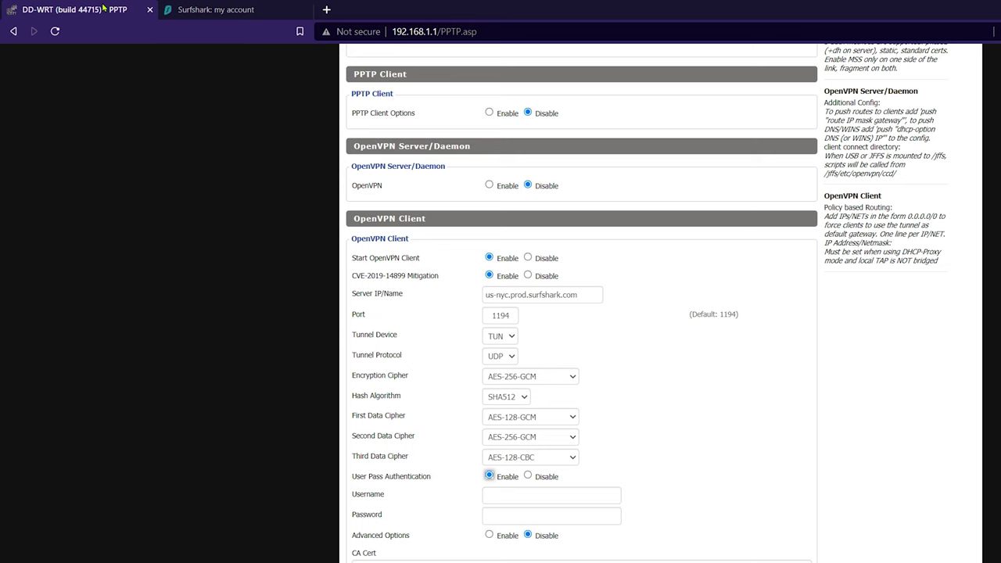
left_click(525, 504)
key("ctrl+v")
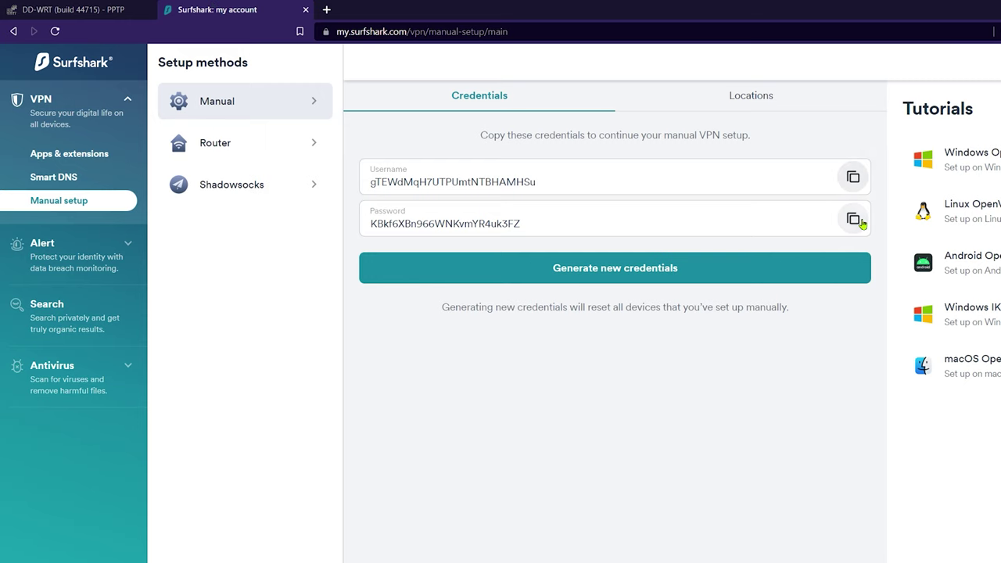
- Copy the service password and paste it into DD-WRT's Password field
left_click(852, 218)
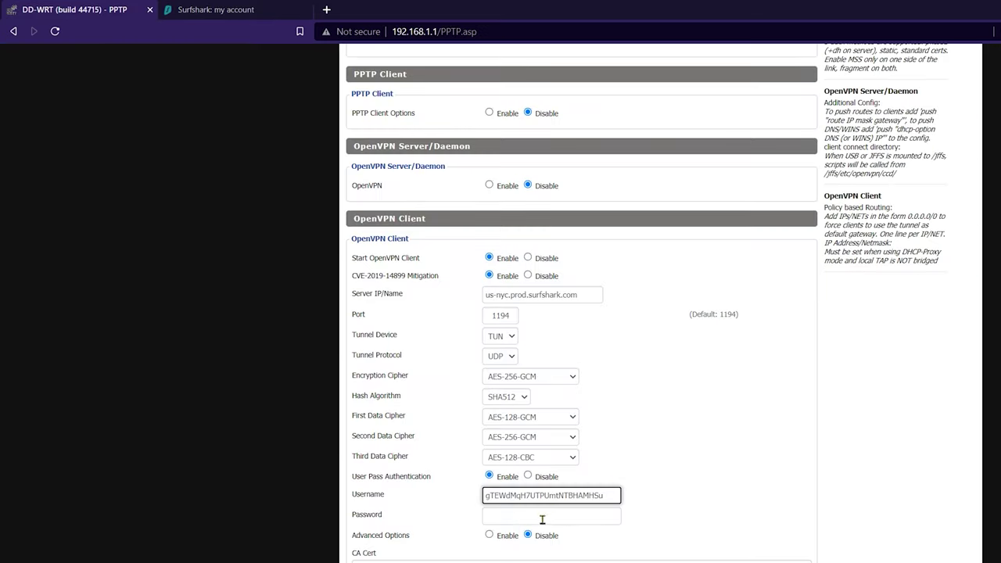
left_click(542, 516)
key("ctrl+v")
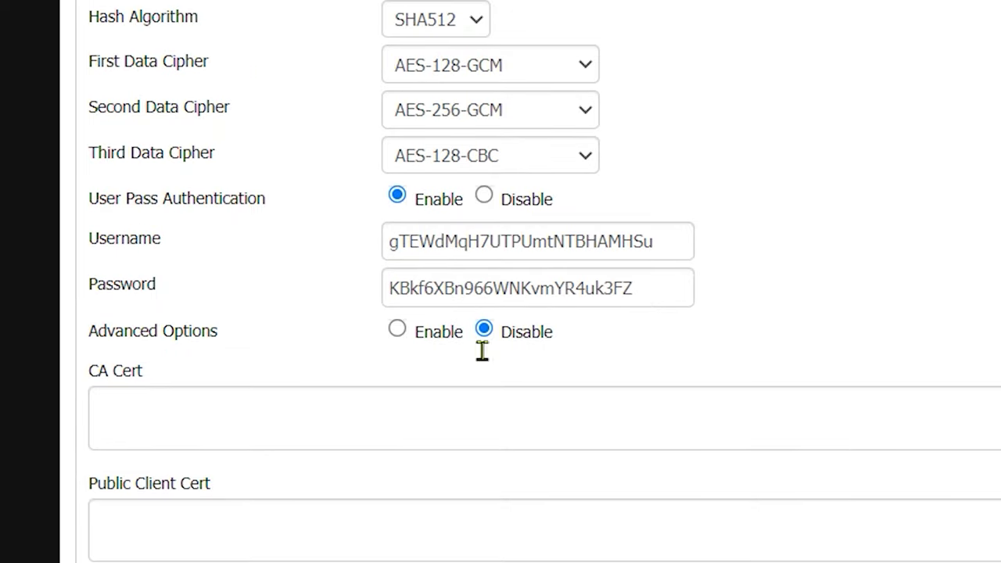
- Enable Advanced Options, set Compression to Disabled, and leave TLS Key choice on TLS Auth
left_click(398, 339)
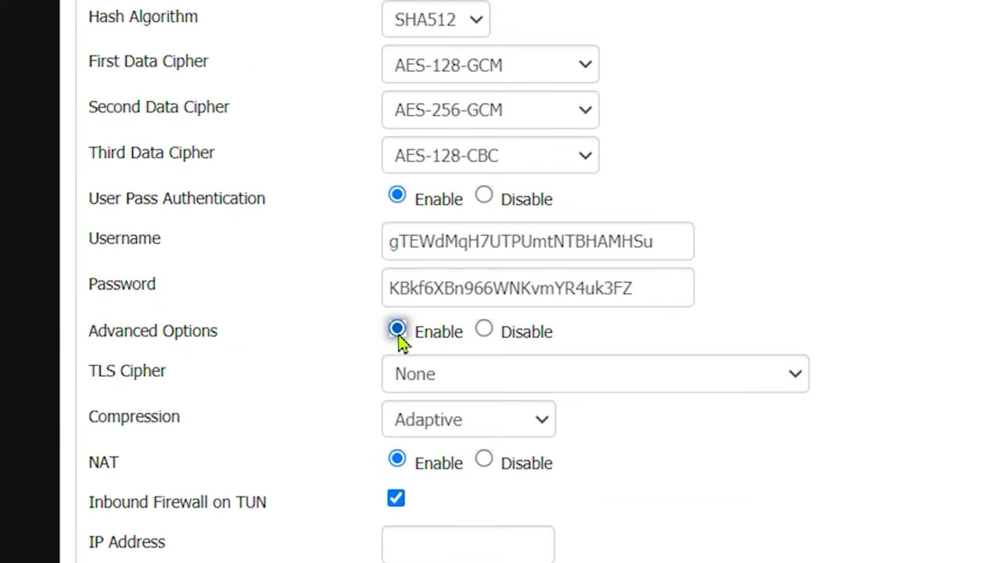
scroll(464, 264, "down", 2)
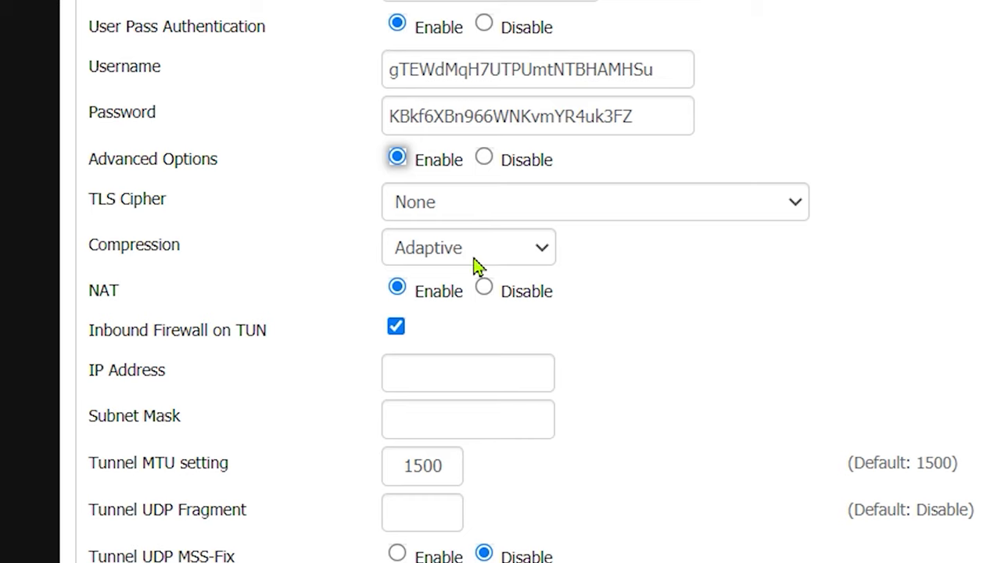
left_click(473, 252)
left_click(430, 413)
scroll(414, 483, "down", 2)
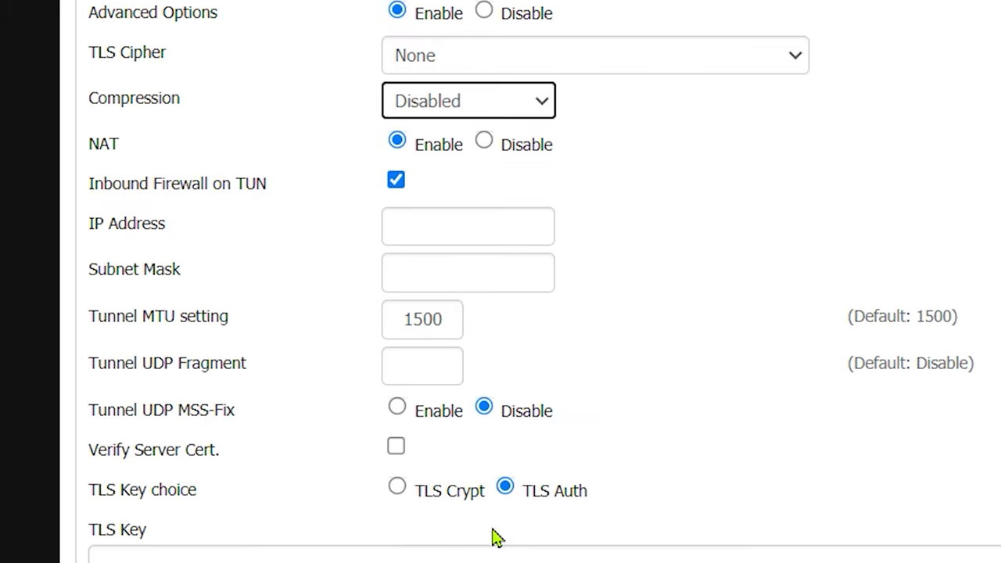
left_click(505, 488)
scroll(505, 493, "down", 5)
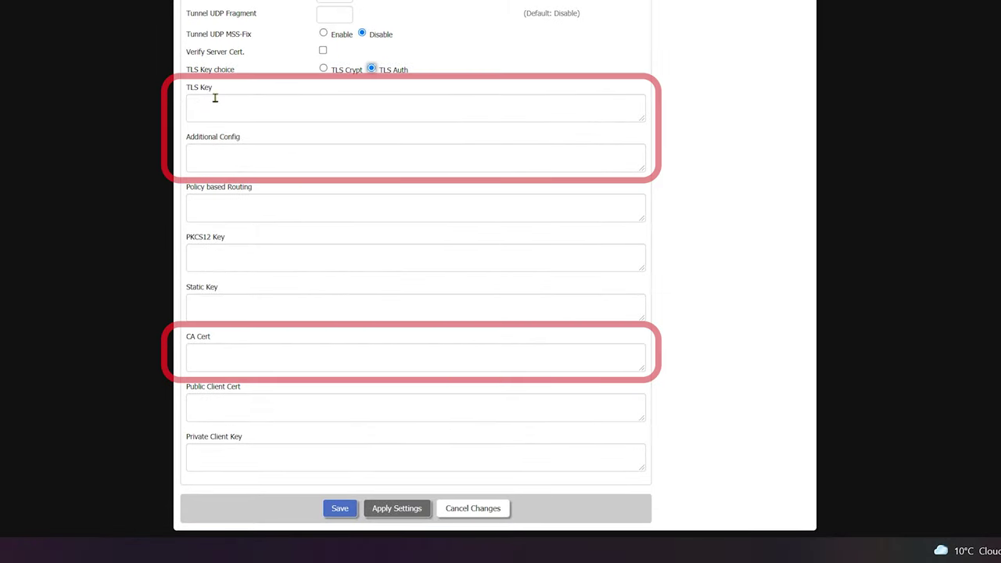
- Copy the TLS key from the setup guide and paste it into the TLS Key field
left_click_drag(189, 91, 218, 95)
left_click(181, 139)
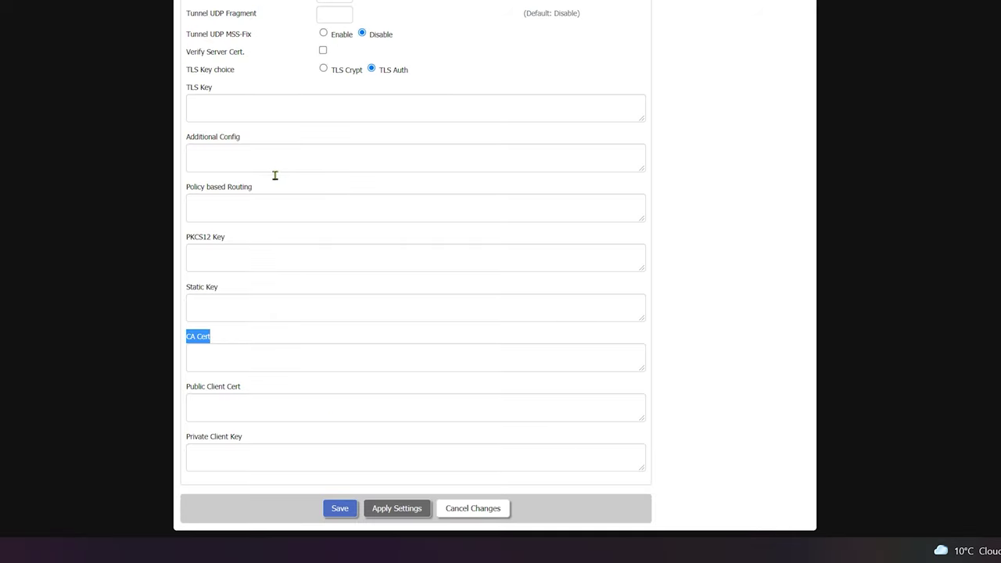
left_click(244, 118)
key("ctrl+v")
- Paste the guide's Additional Config commands into their field and apply the OpenVPN client settings
key("alt+Tab")
left_click_drag(218, 314, 97, 124)
key("alt+Tab")
left_click(247, 160)
key("ctrl+v")
key("alt+Tab")
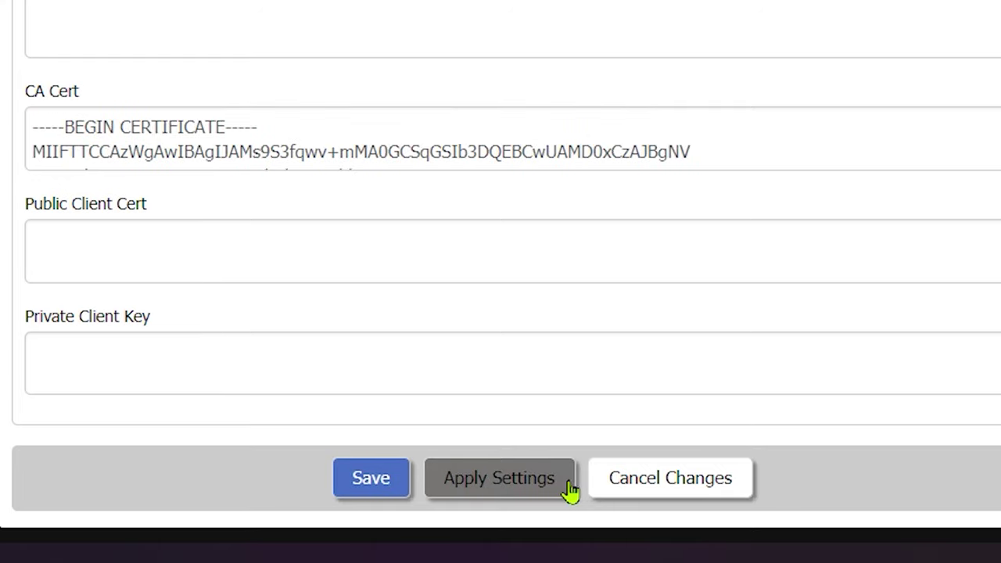
left_click(571, 489)
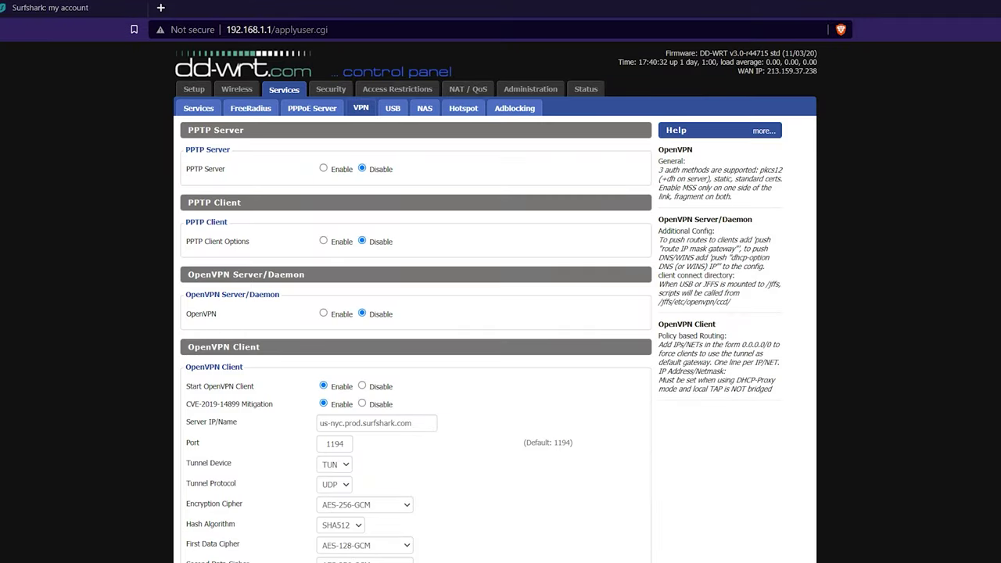
- Show the OpenVPN status page and highlight the 'Client: CONNECTED SUCCESS' line
left_click(595, 91)
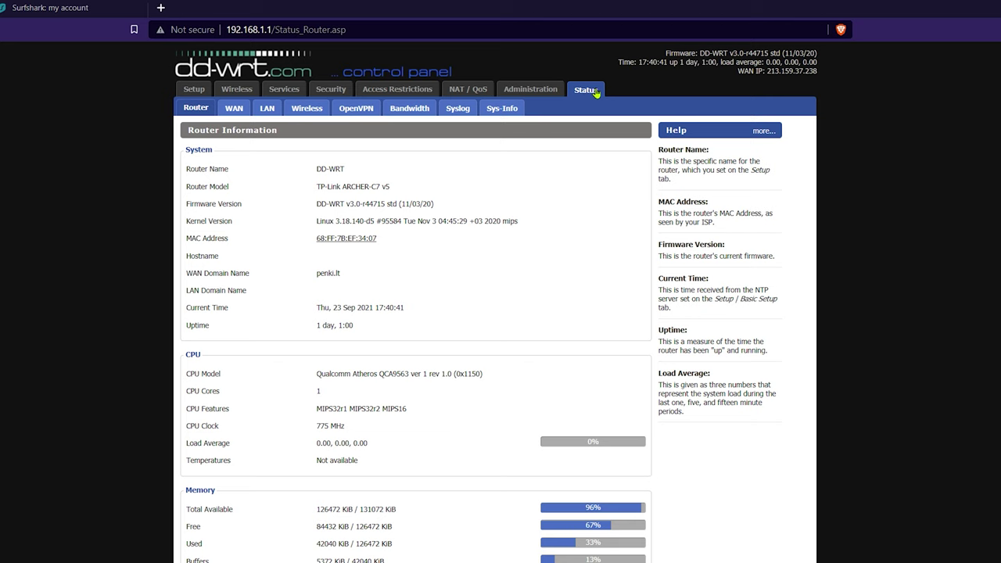
left_click(371, 114)
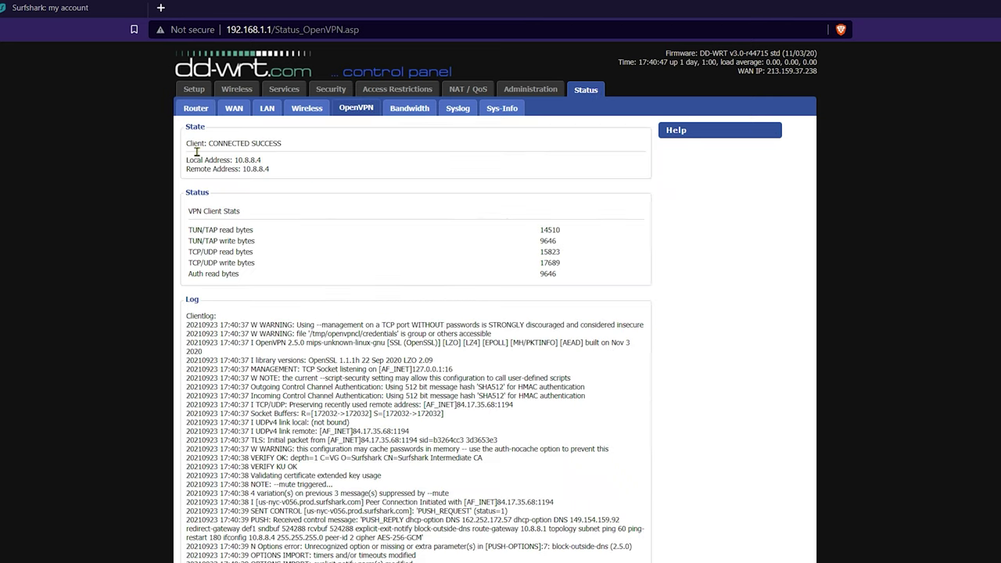
left_click_drag(188, 145, 291, 148)
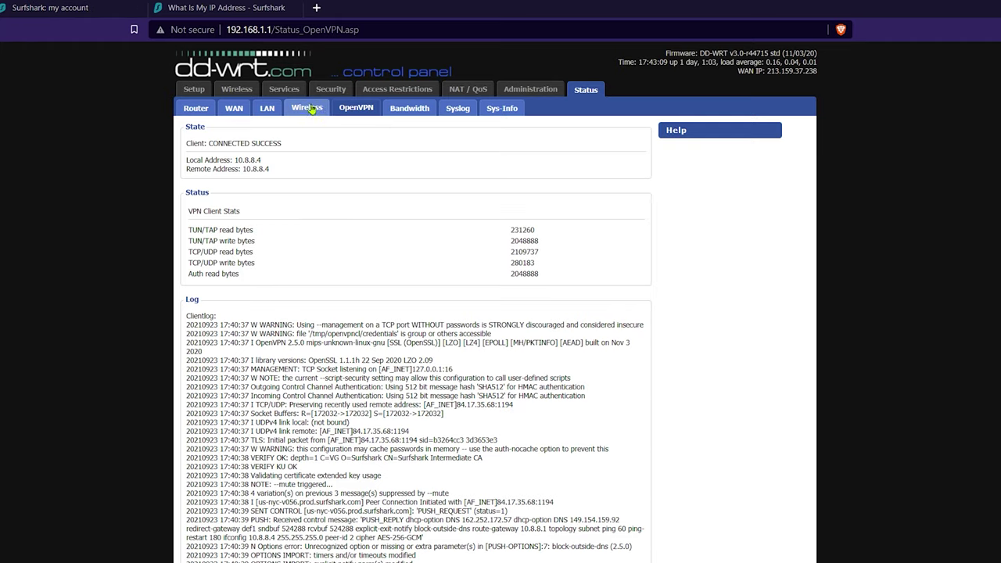
- Set Start OpenVPN Client to Disable on the Services VPN page, then save and apply
left_click(285, 96)
left_click(361, 109)
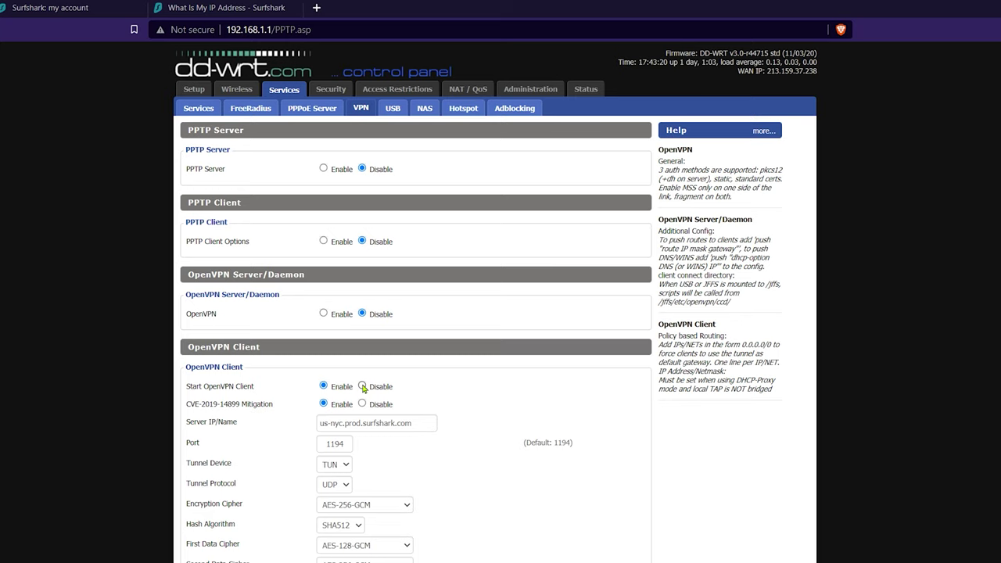
left_click(362, 386)
left_click(345, 425)
left_click(399, 428)
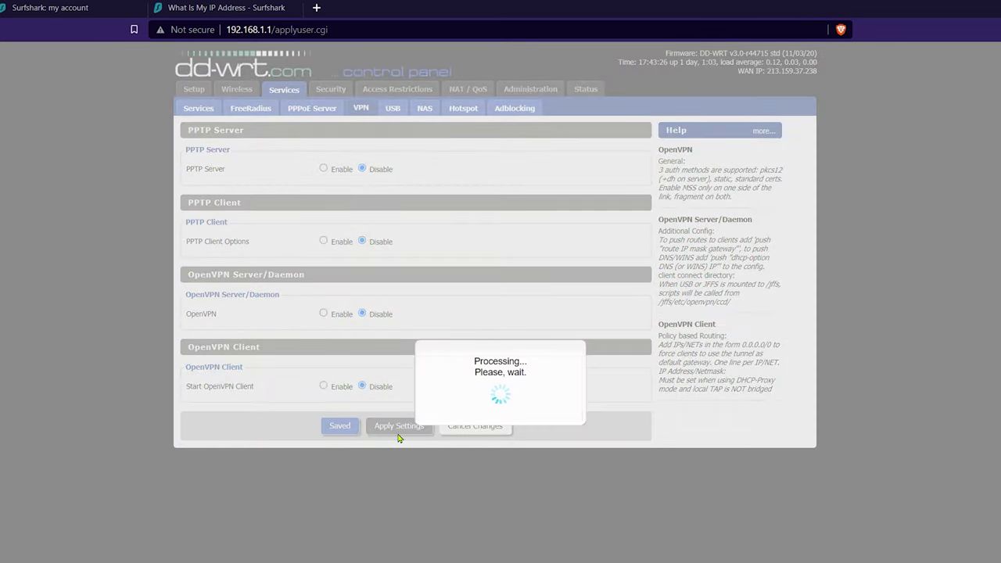